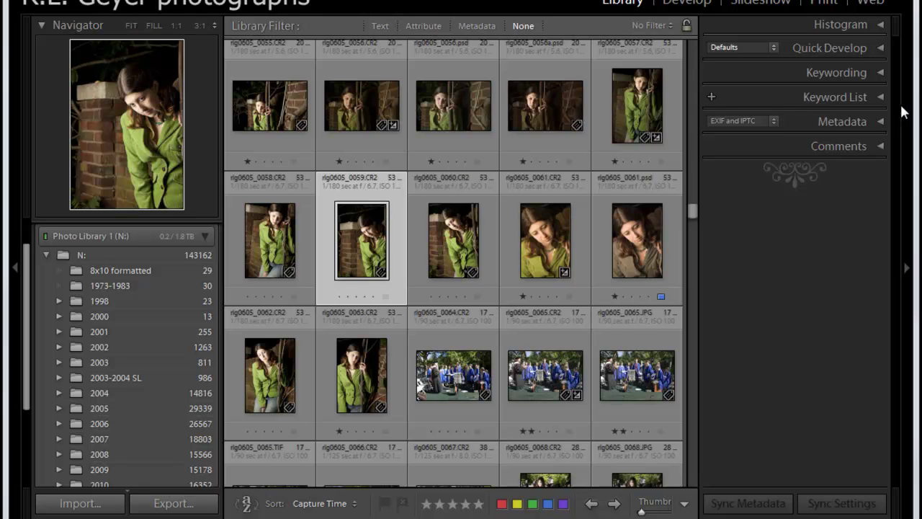
- Expand the Keyword List panel to show keywords like portrait, wedding and WWC
click(881, 97)
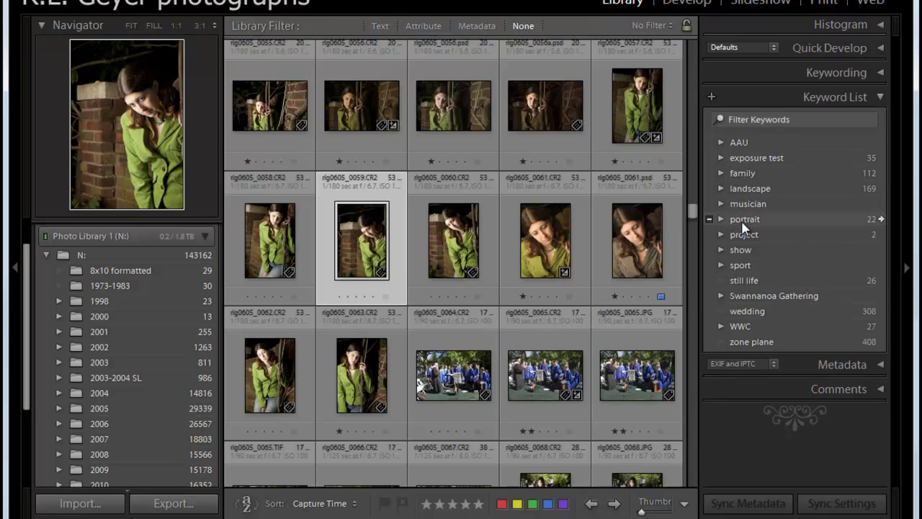
- Expand portrait's sub-keywords and view the keyword tags of rlg0605_0060.CR2
click(721, 219)
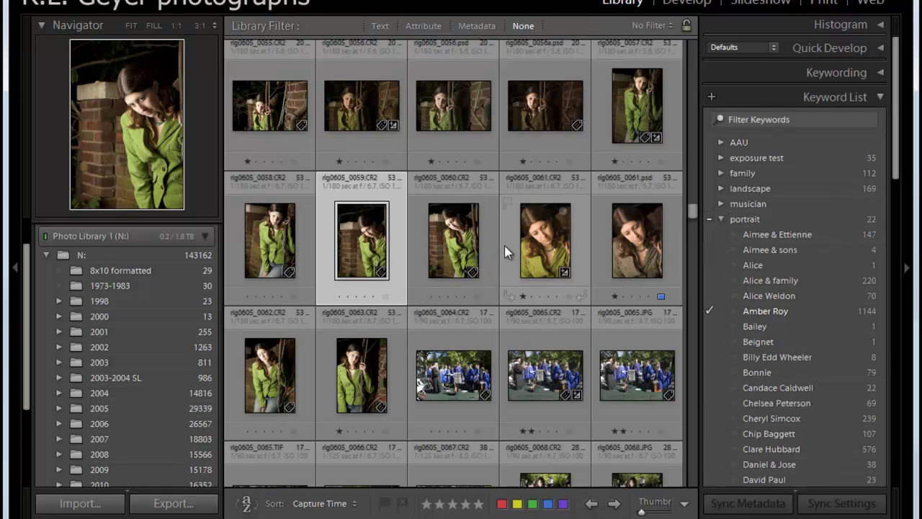
click(461, 247)
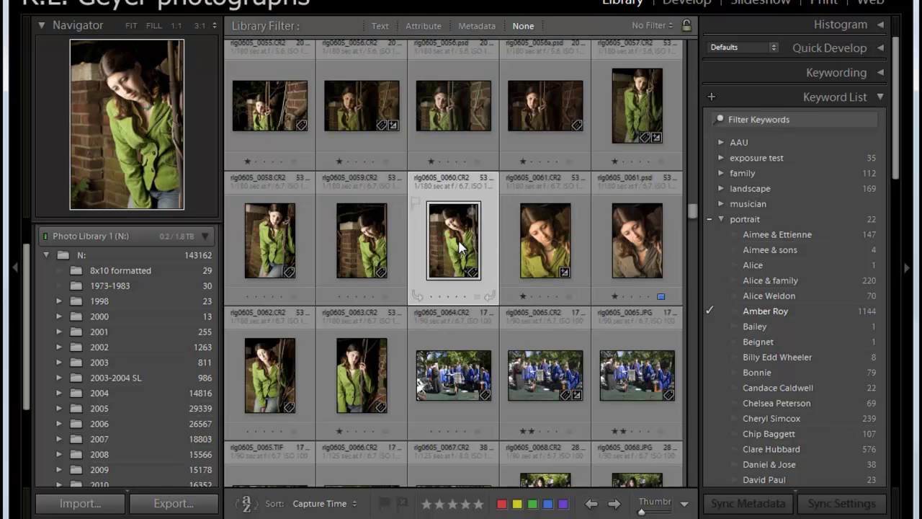
click(879, 72)
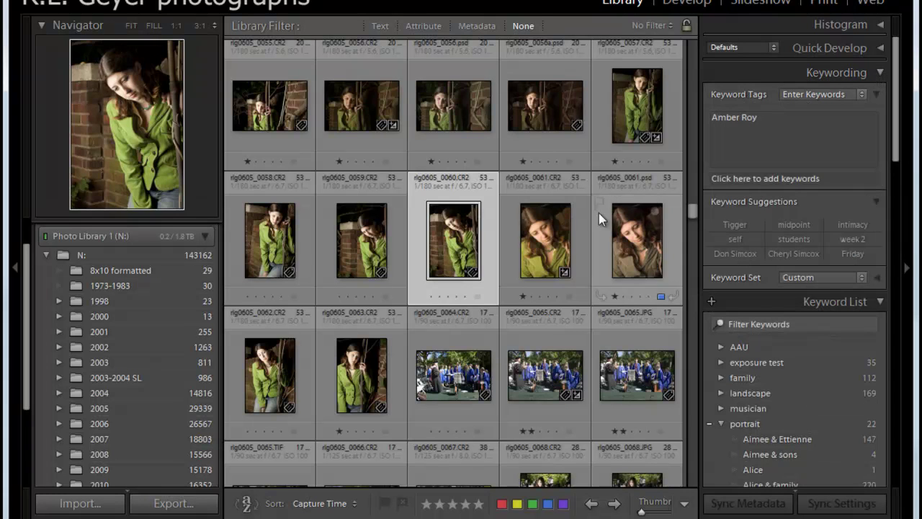
- Drag the subject's name keyword under portrait onto rlg0605_0061.CR2, raising its count to 1145
click(559, 243)
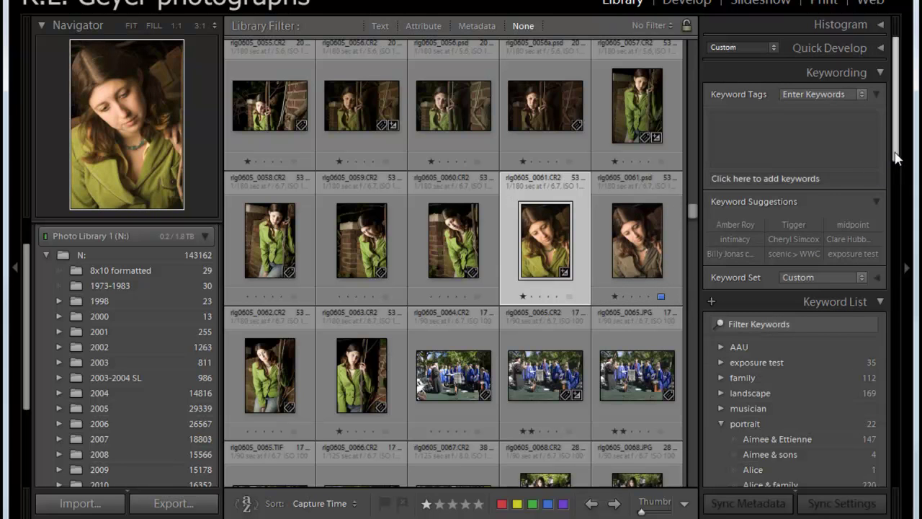
drag(897, 141, 901, 195)
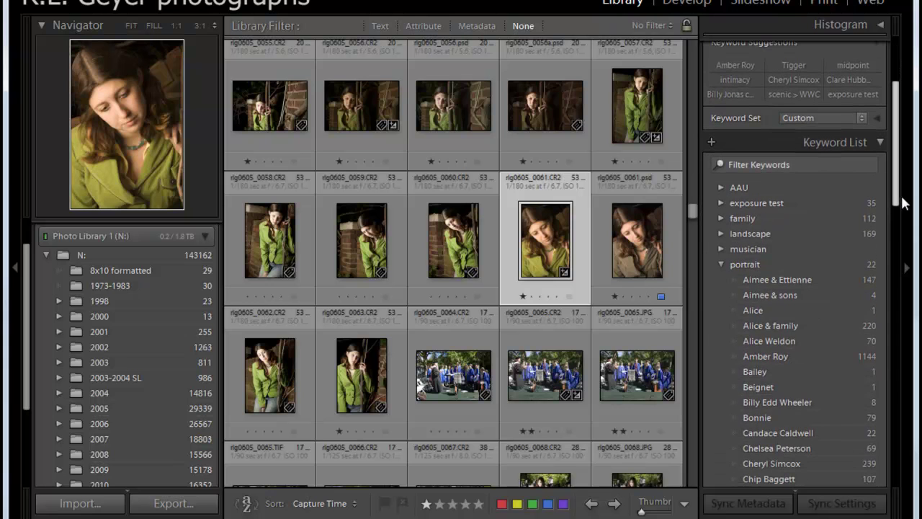
drag(749, 356, 533, 245)
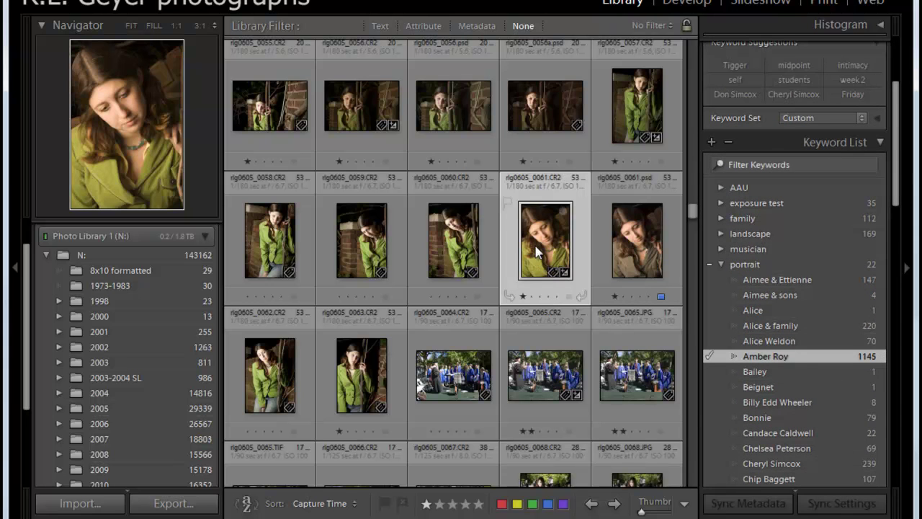
mouse_move(898, 154)
mouse_down()
mouse_move(899, 127)
mouse_move(900, 169)
mouse_up()
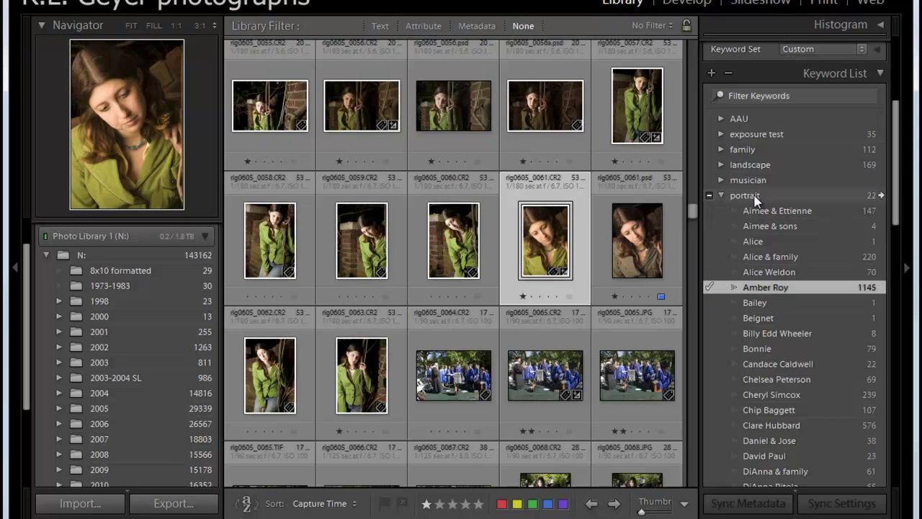
- Tag rlg0605_0061.psd with the subject's name keyword under portrait in Keyword Tags
click(639, 258)
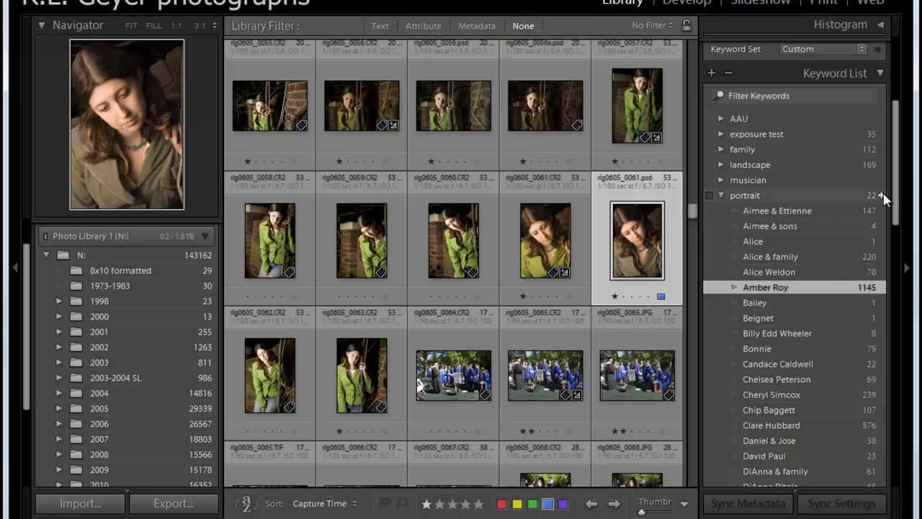
drag(898, 198, 901, 141)
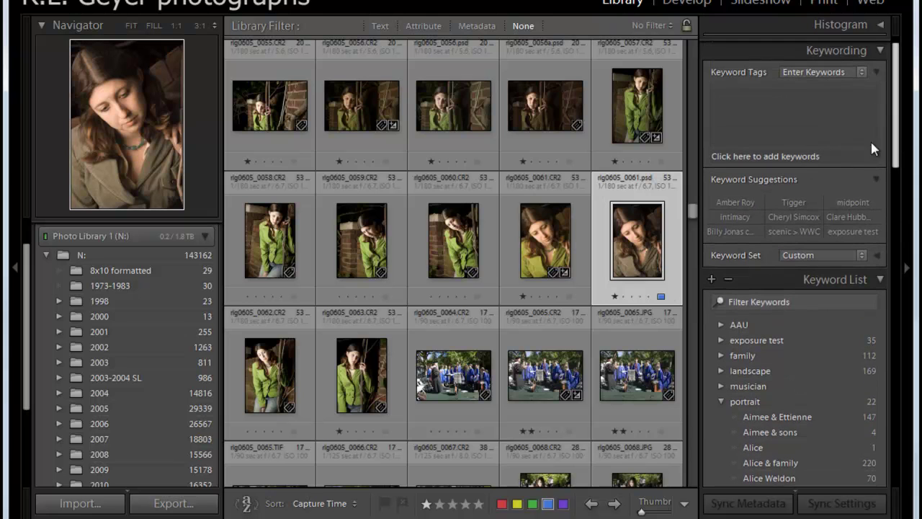
click(782, 137)
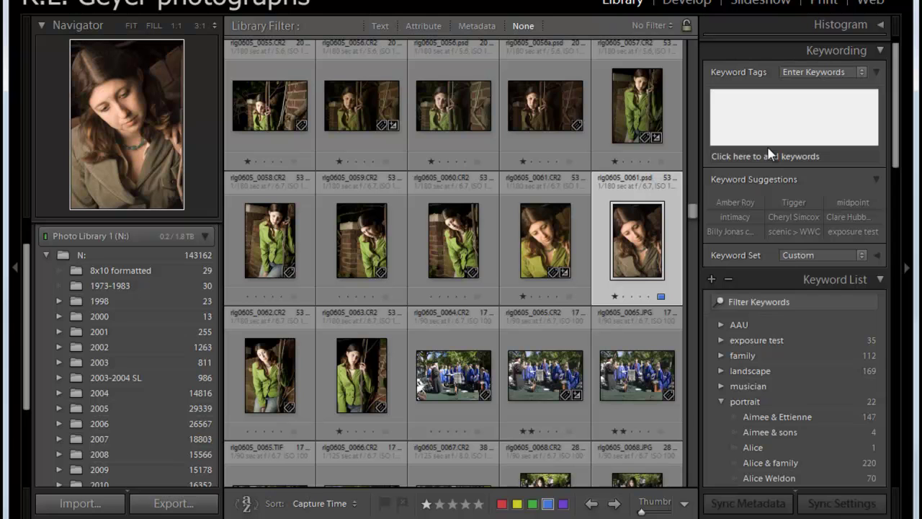
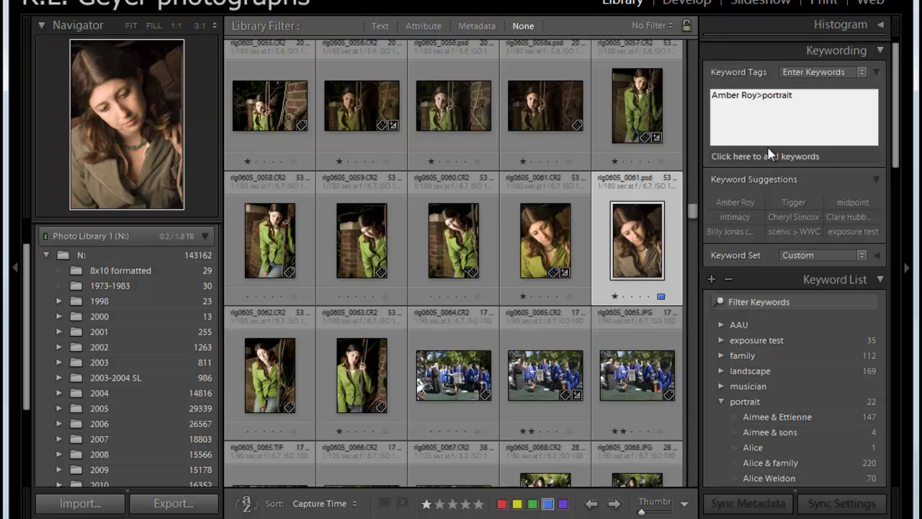
key(Return)
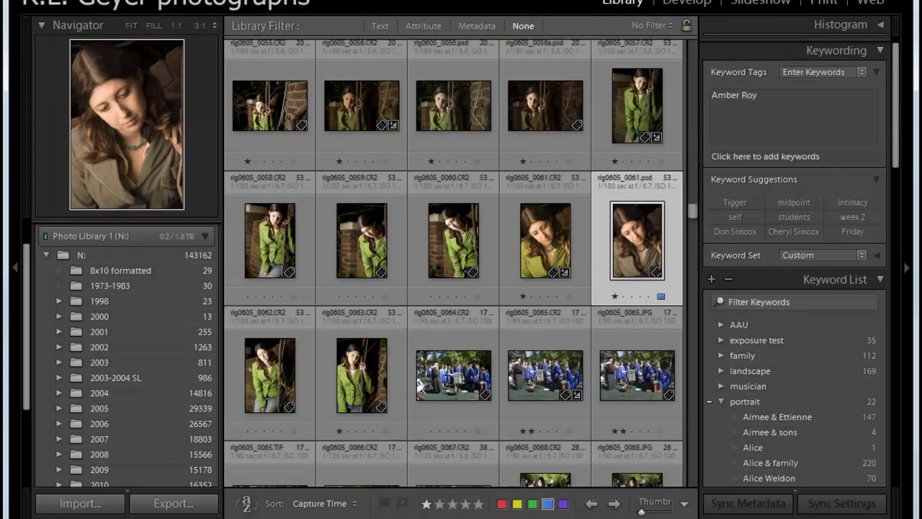
- Collapse portrait and expand WWC to reveal class, construction and event
drag(898, 117, 898, 167)
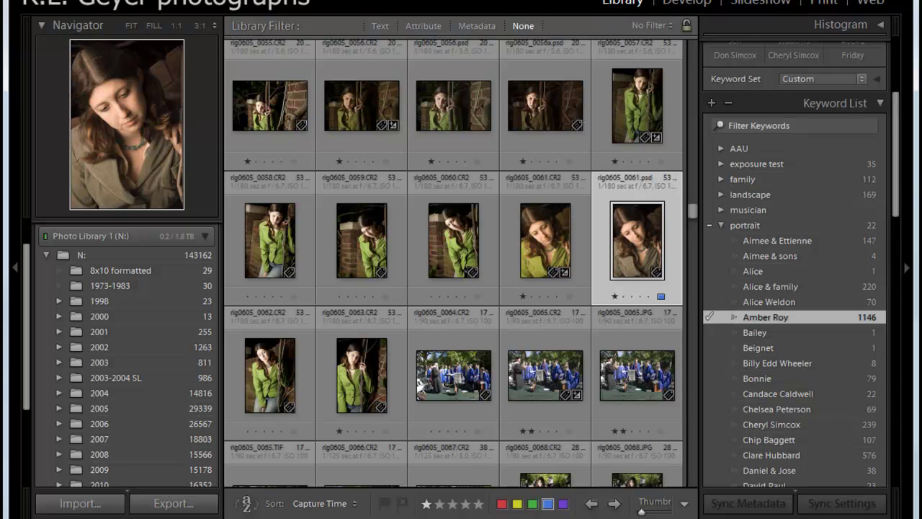
drag(900, 152, 917, 218)
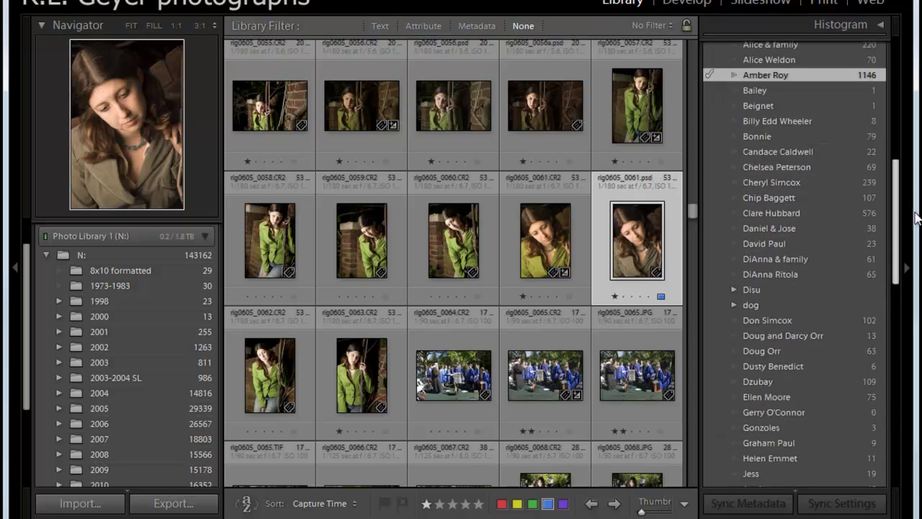
scroll(792, 144, up, 3)
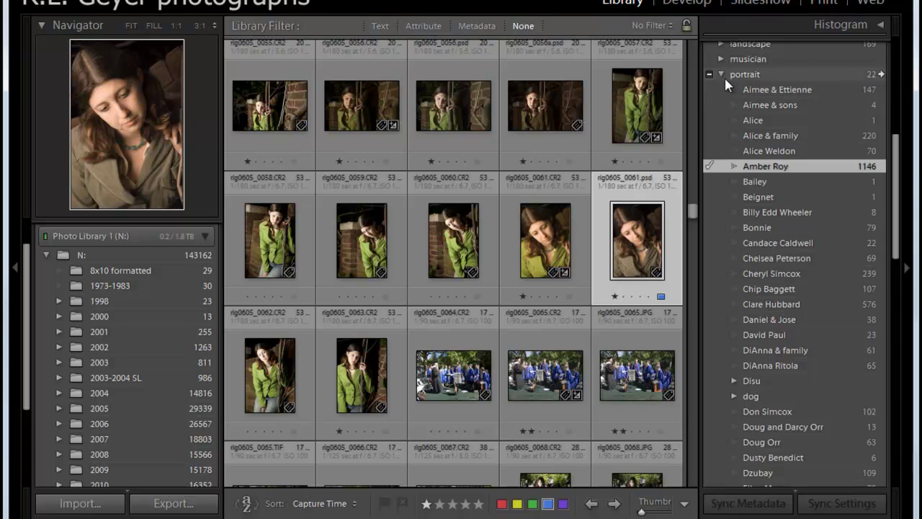
click(722, 75)
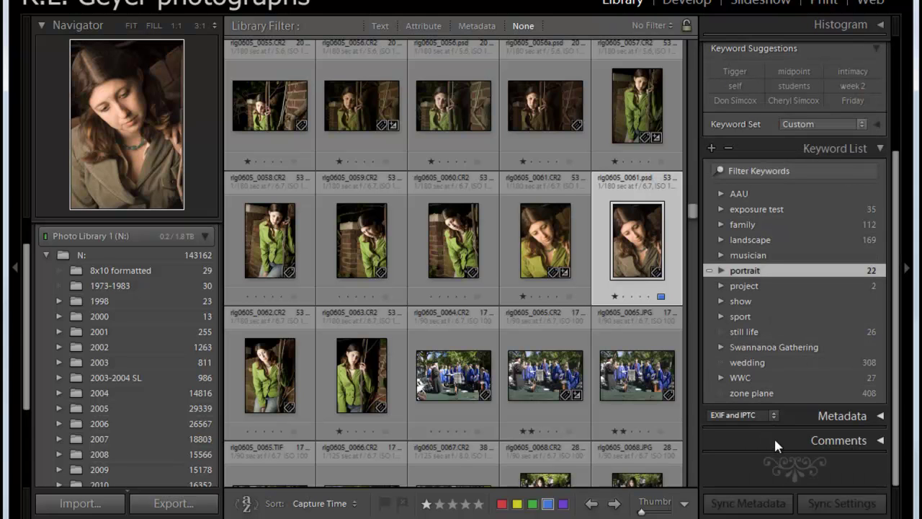
click(720, 377)
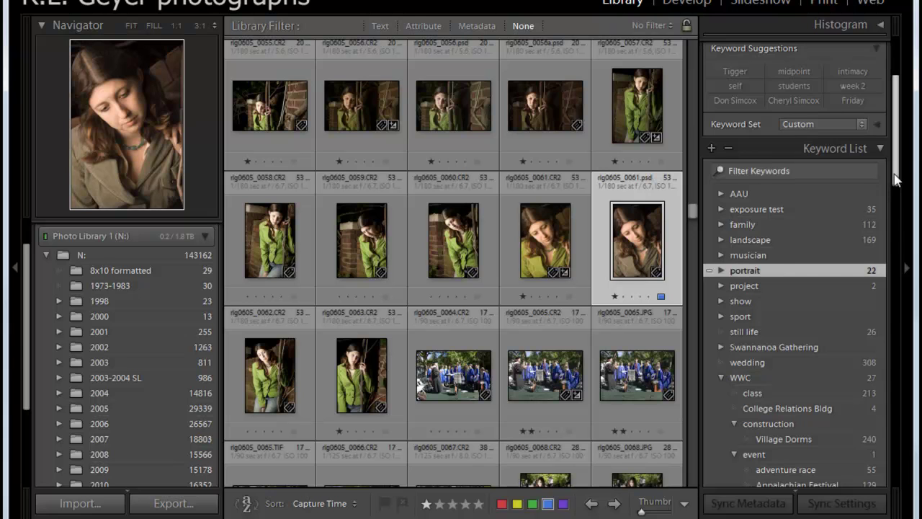
- Collapse construction and people under WWC, expand event, and select the event keyword
drag(895, 180, 913, 245)
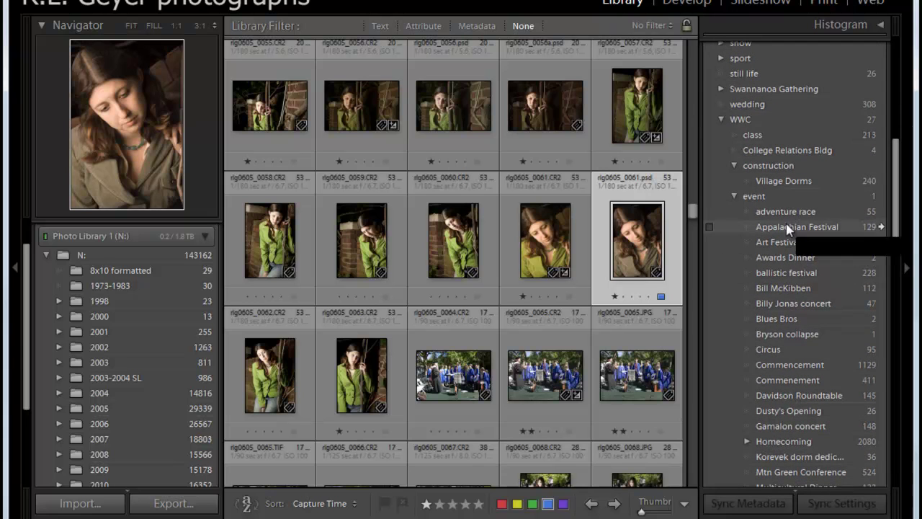
click(733, 195)
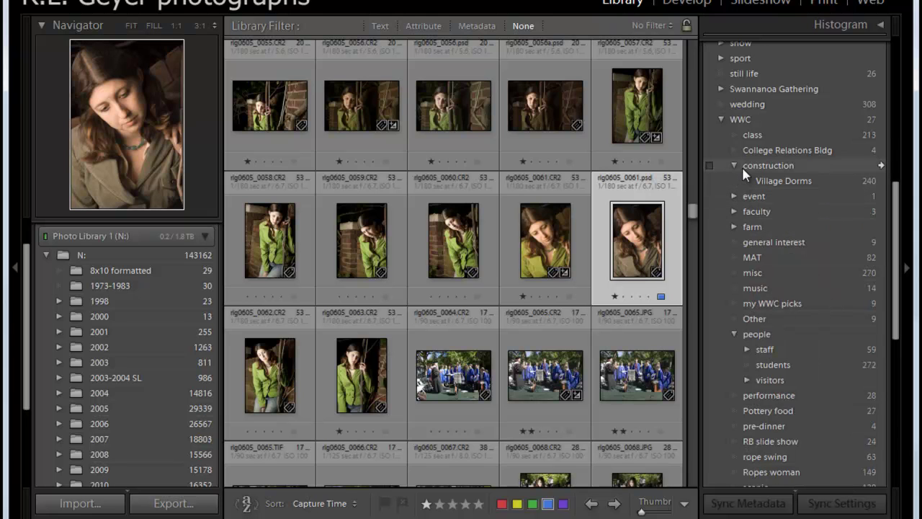
click(734, 164)
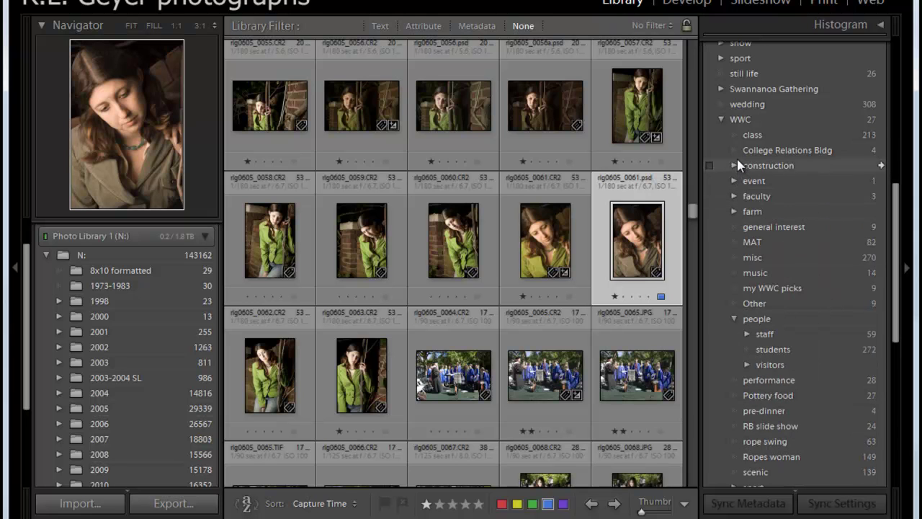
click(734, 318)
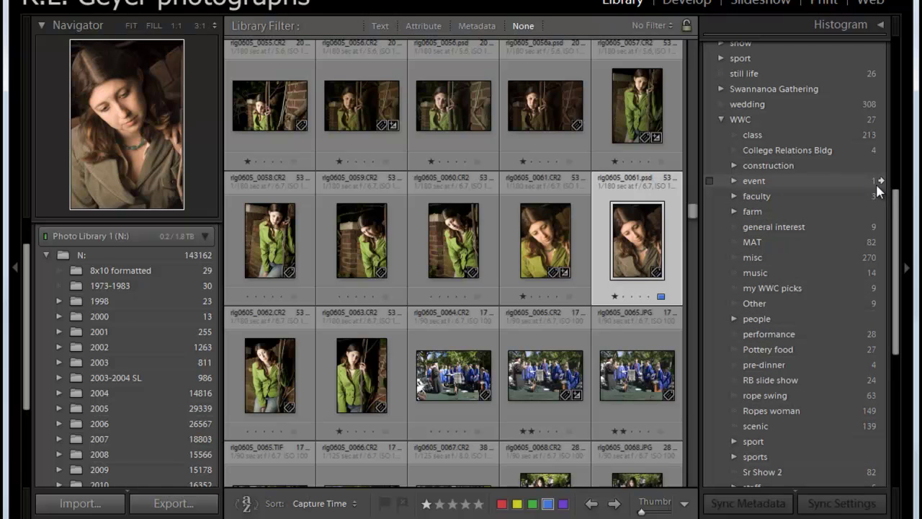
click(734, 181)
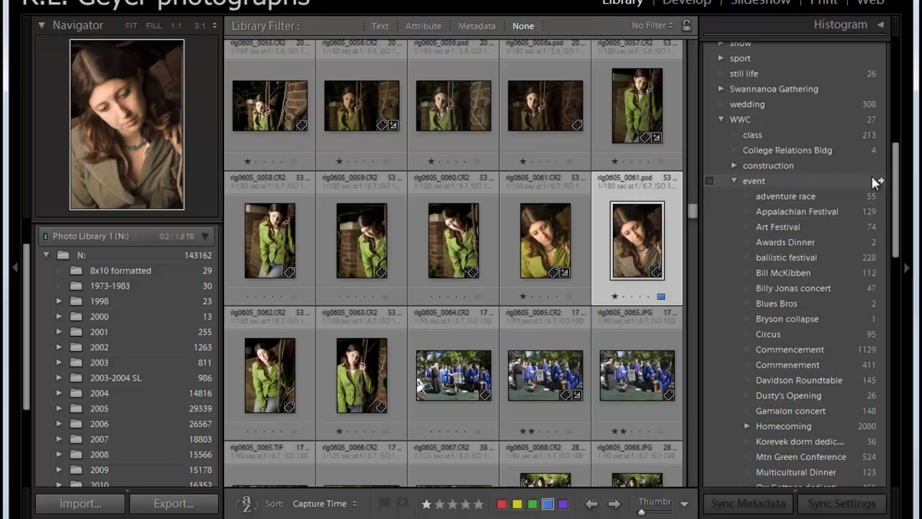
click(767, 183)
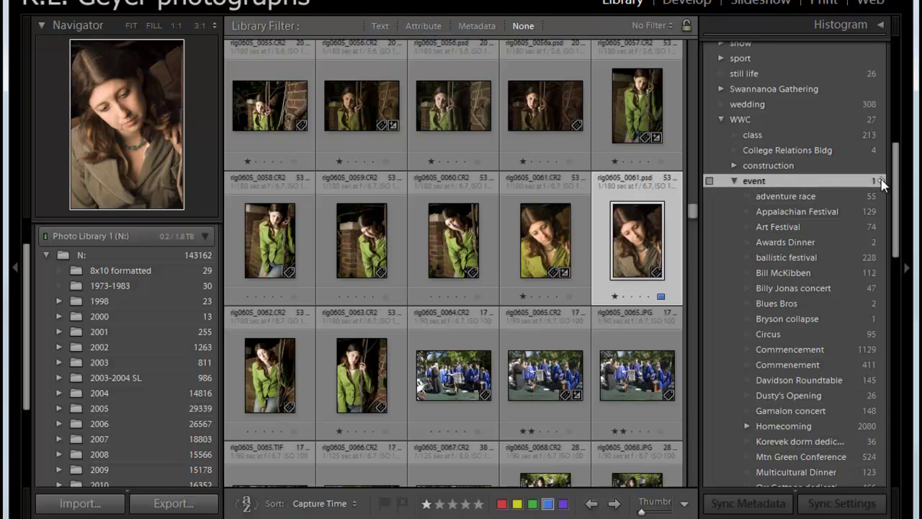
- Filter the library by event, adventure race, then Art Festival, then back to all event photos
click(882, 182)
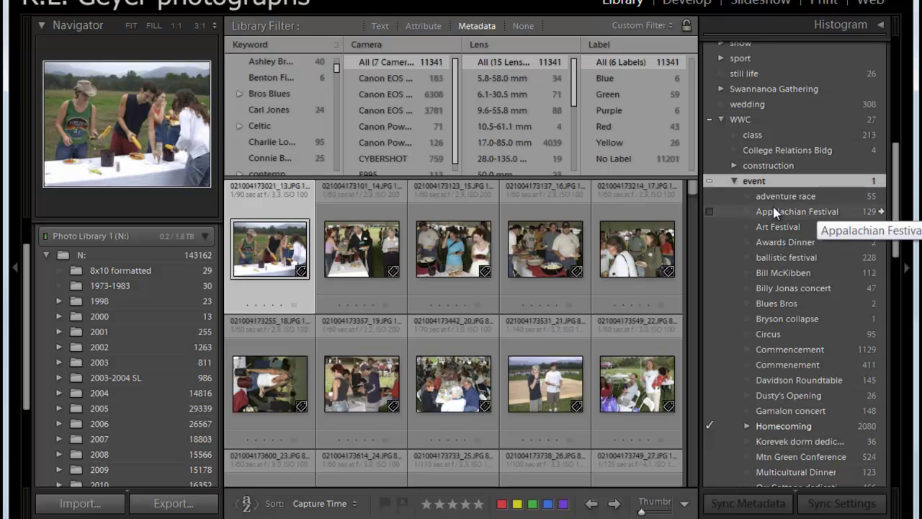
click(880, 196)
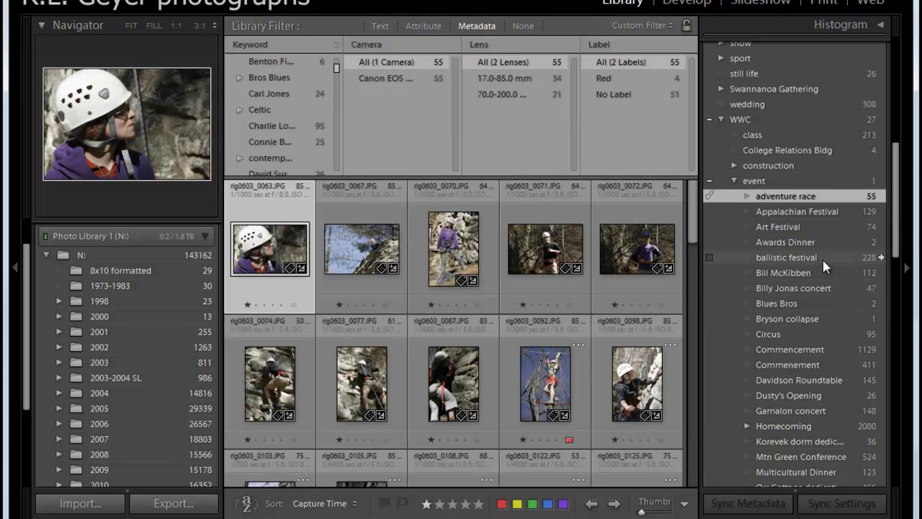
click(880, 229)
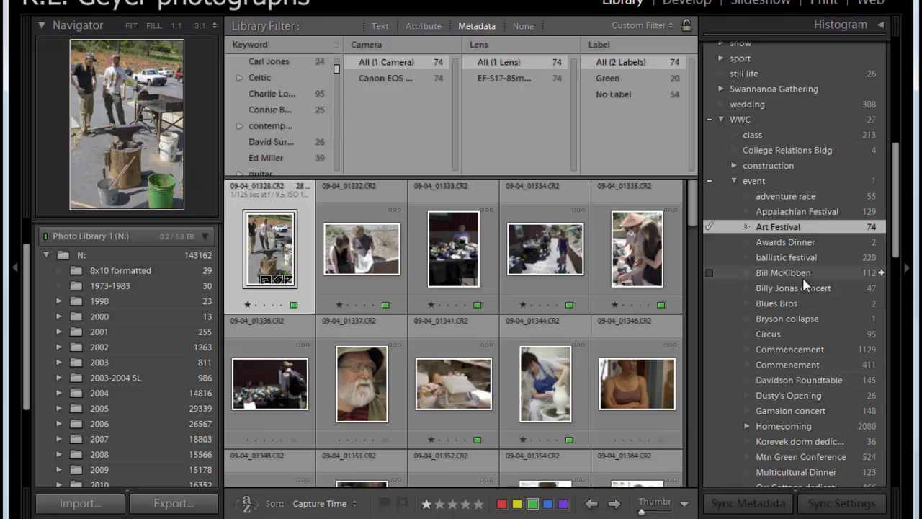
click(879, 182)
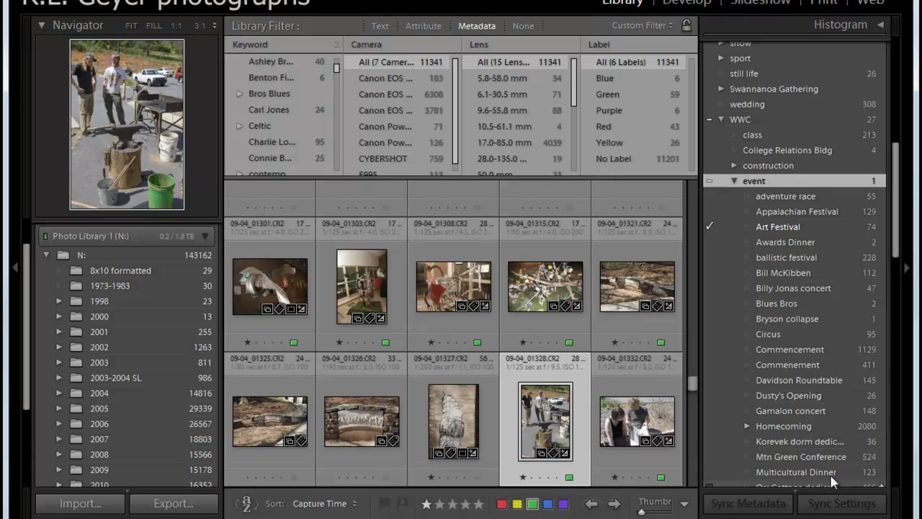
- Collapse event and filter the library to all 22405 WWC-tagged photos
click(734, 181)
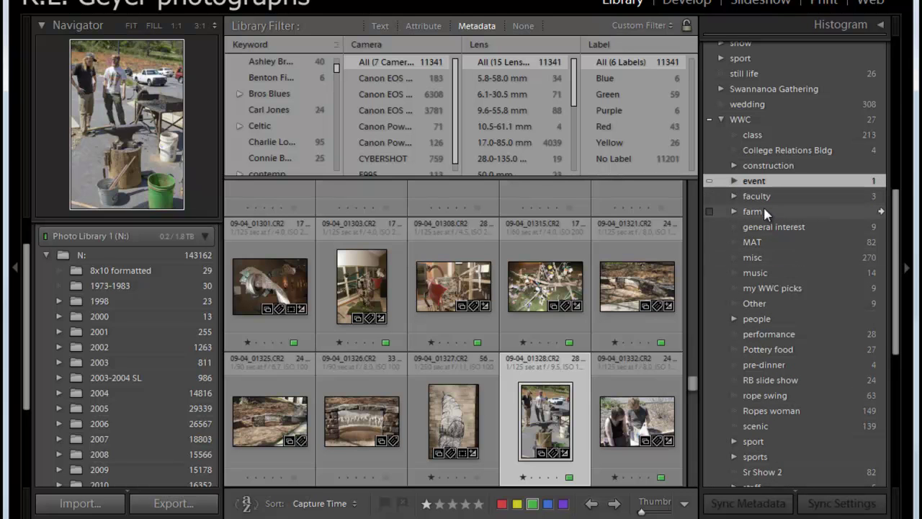
click(734, 181)
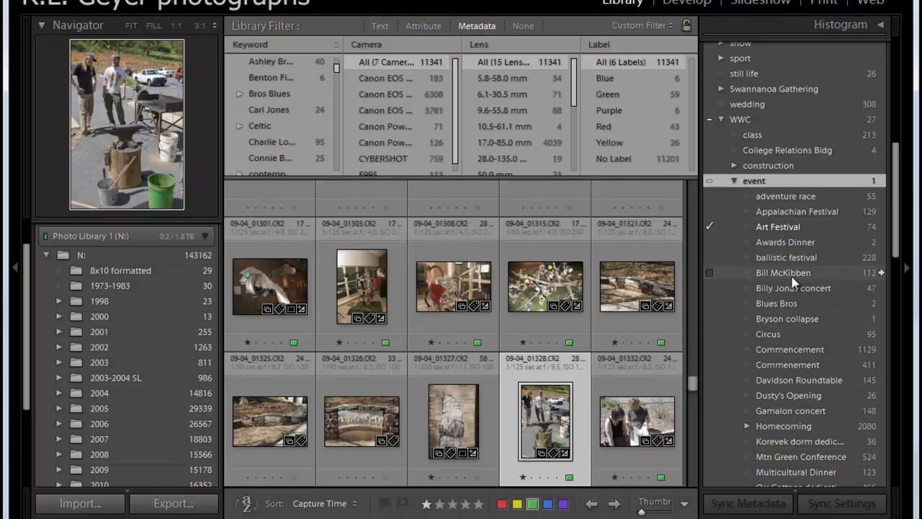
click(735, 180)
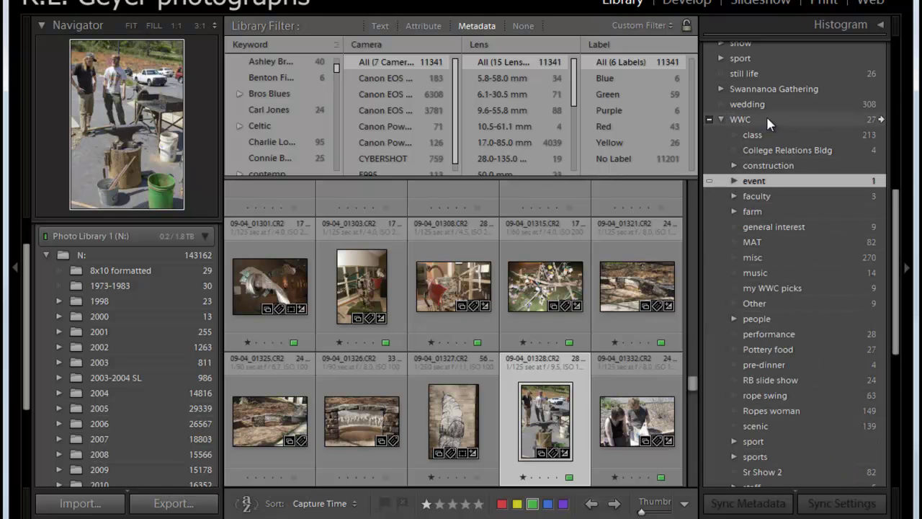
click(882, 121)
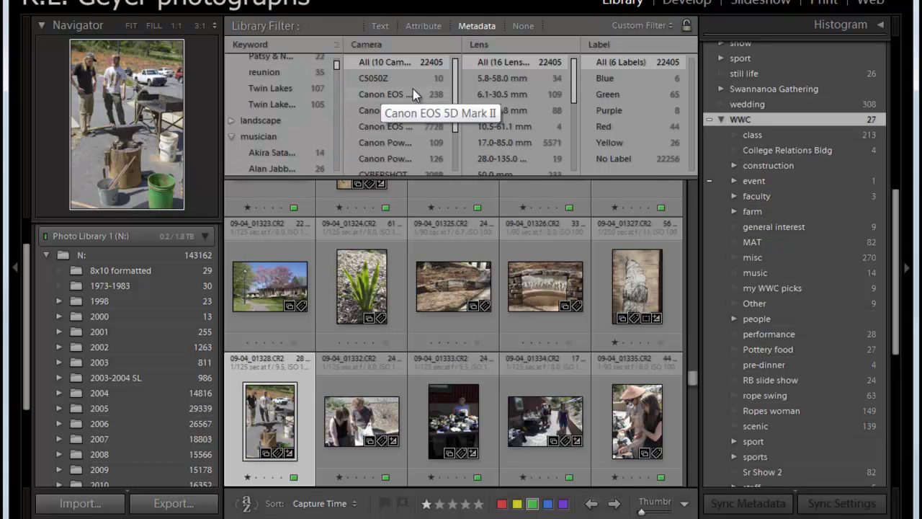
- Switch the Library Filter to None to remove the metadata filter
click(522, 27)
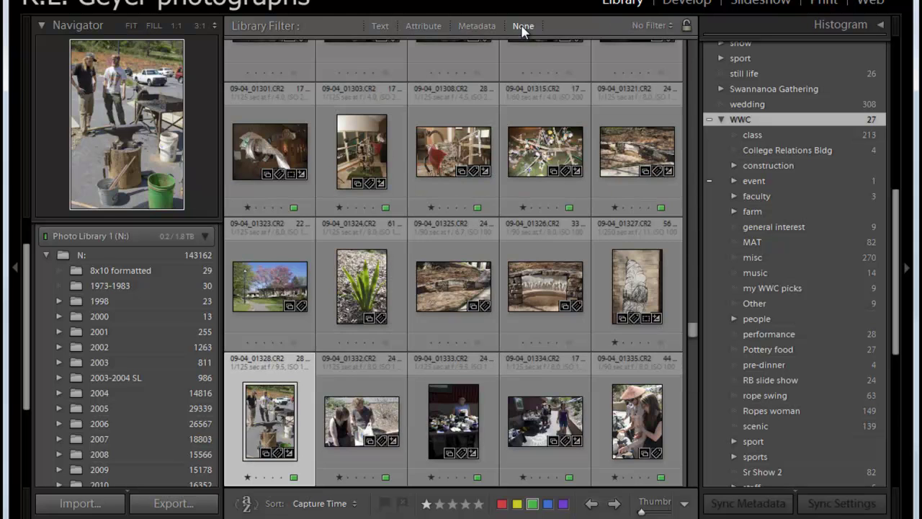